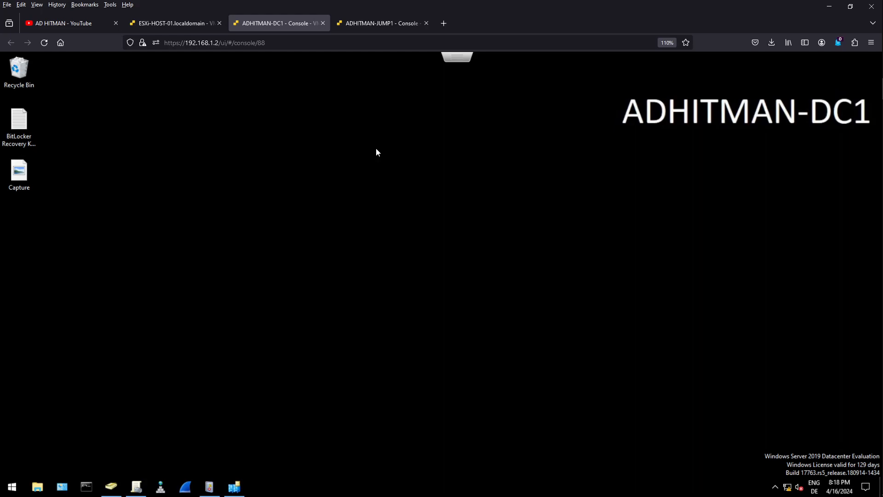
- On ADHITMAN-DC1, review the TierX_CreateFolder GPO's settings and the Tier1_Servers OU's policy inheritance in Group Policy Management
click(369, 21)
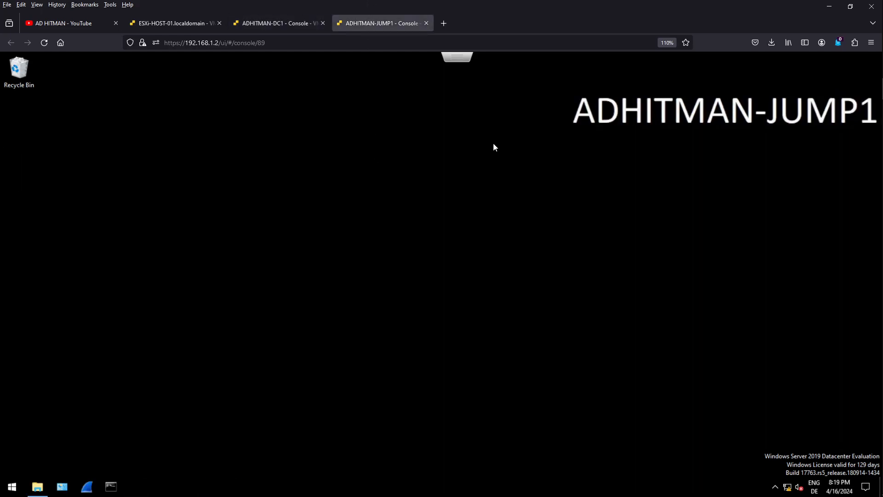
click(269, 24)
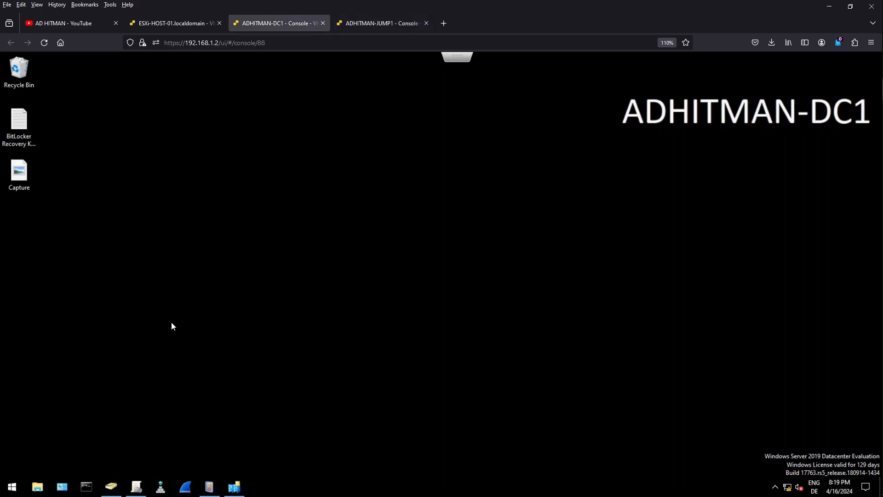
click(136, 486)
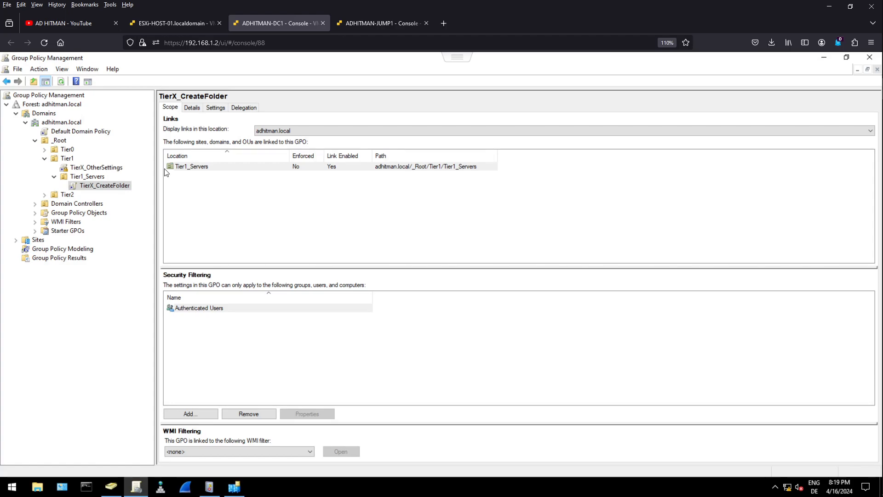
click(214, 108)
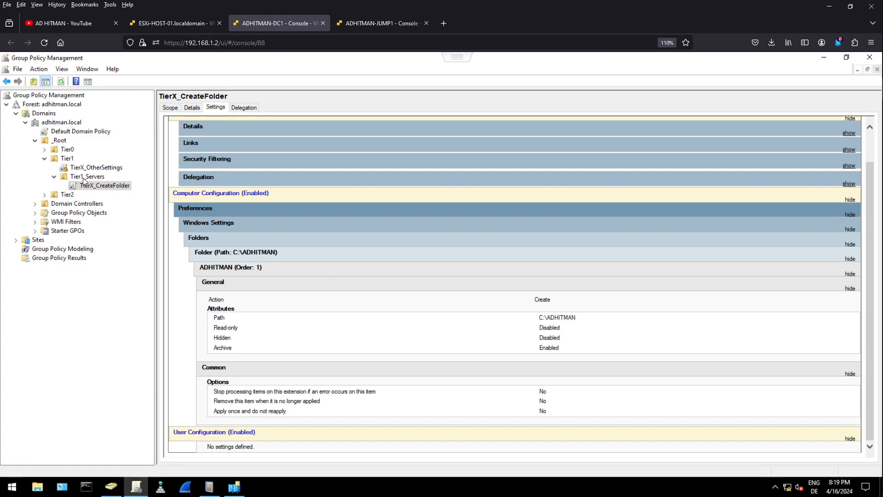
click(84, 177)
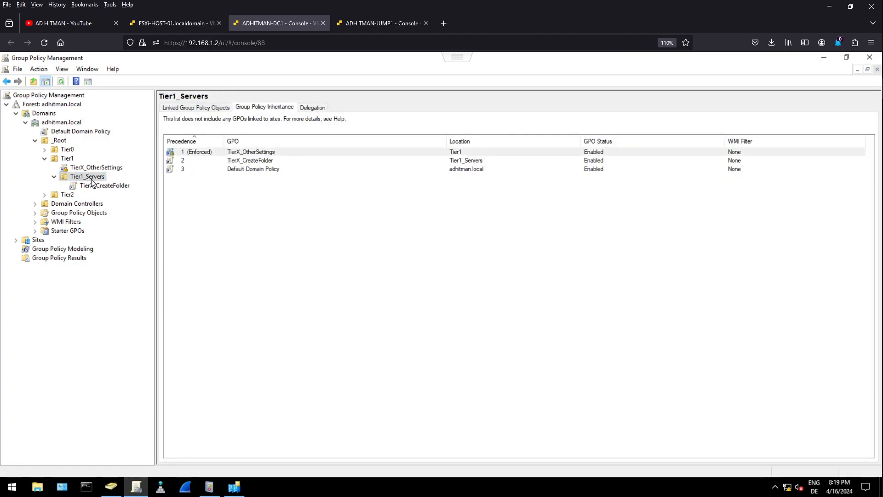
- Check which computers are in the Tier1_Servers OU in Active Directory Users and Computers, and minimize that console
click(111, 486)
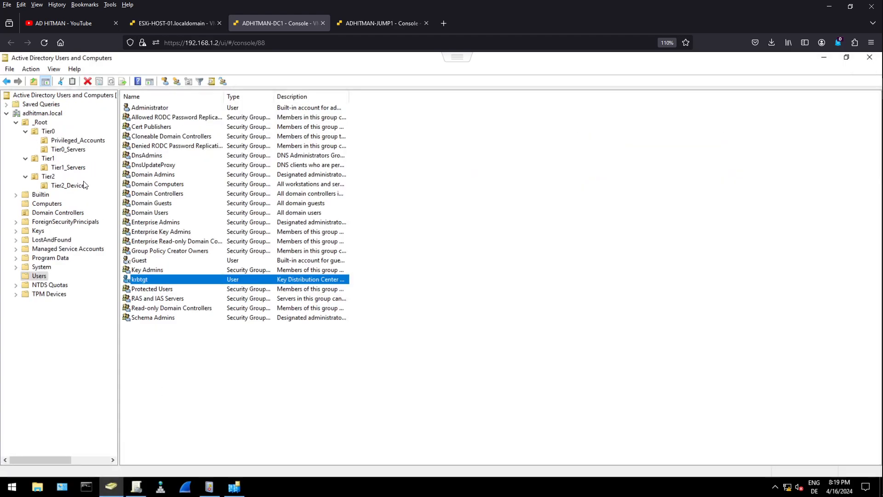
click(56, 167)
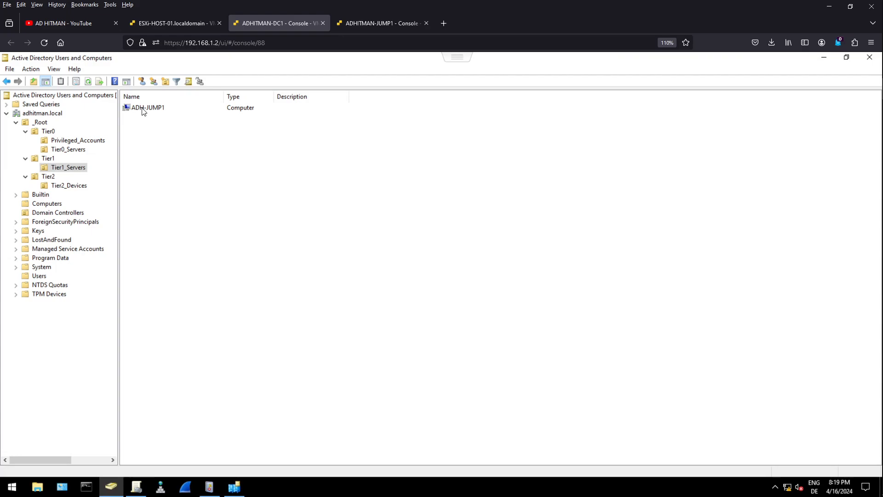
click(825, 59)
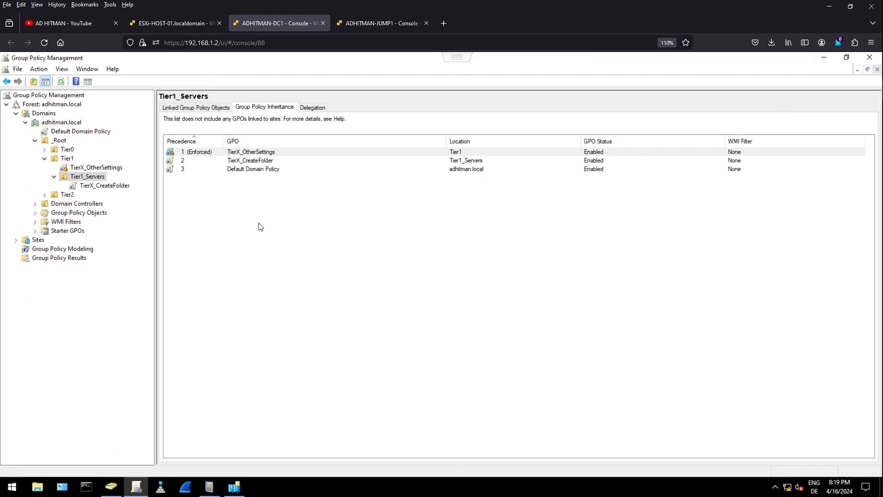
- On ADHITMAN-JUMP1, show the Local Disk (C:) folder window and a Command Prompt side by side
click(361, 29)
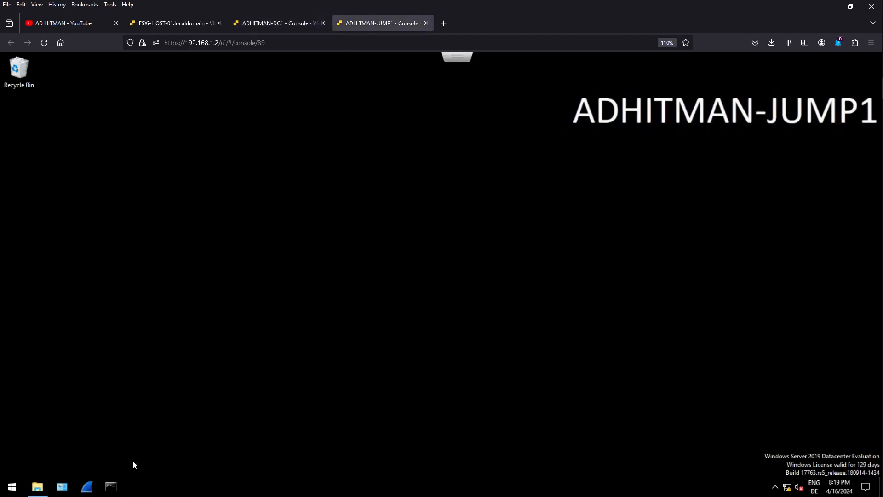
click(37, 486)
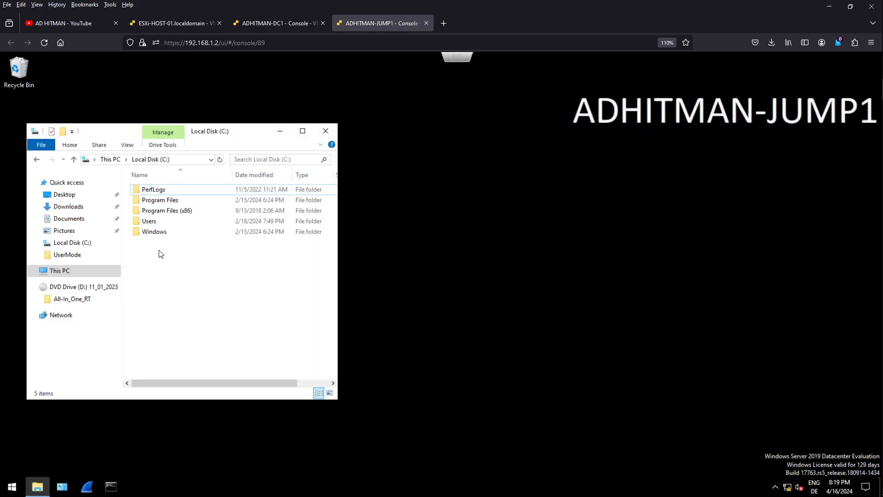
click(111, 486)
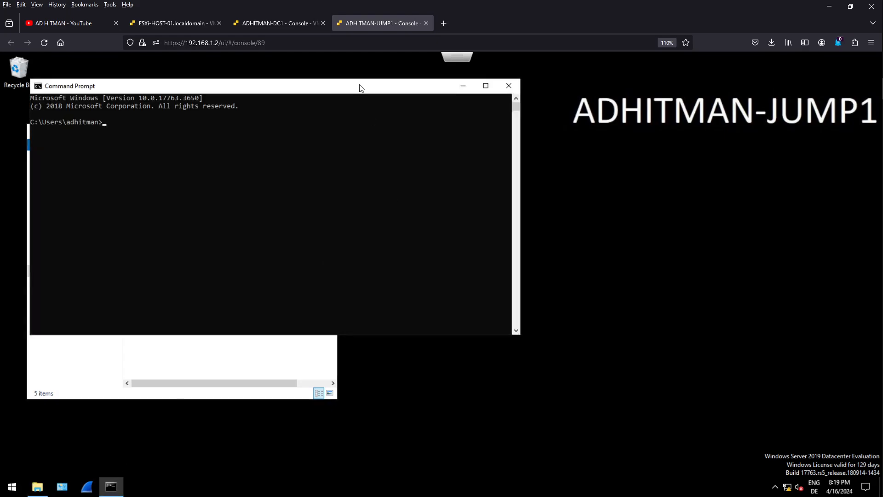
drag(329, 90, 598, 163)
- Update only the computer policy on ADHITMAN-JUMP1 by running gpupdate /target:computer
text(gpupdate /)
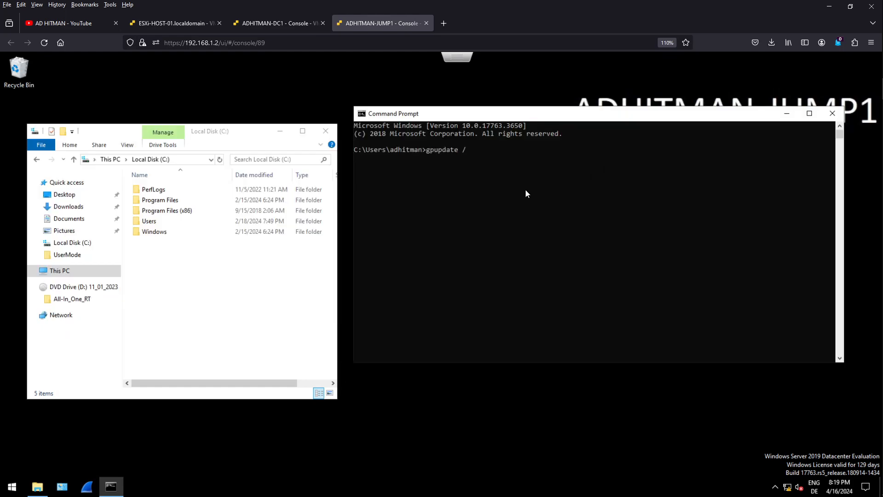
text(target:computer)
key(Return)
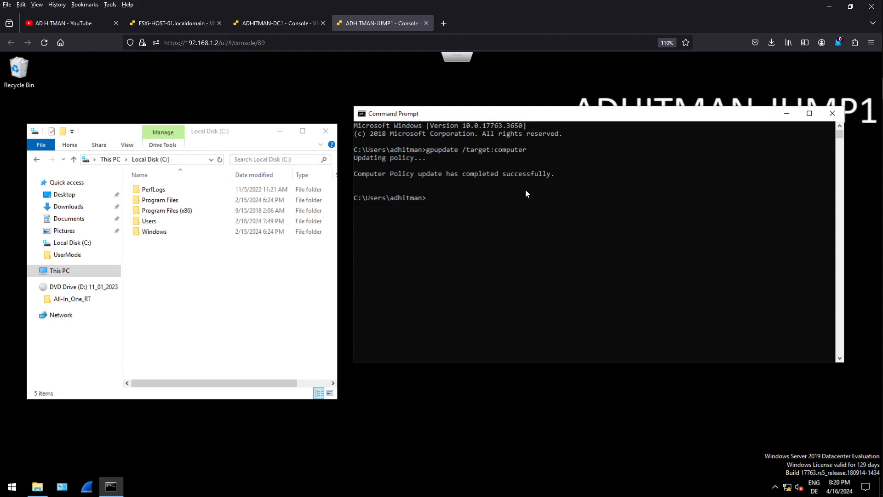
- Refresh the Local Disk (C:) listing to check for the ADHITMAN folder, and return to the Command Prompt
right_click(207, 310)
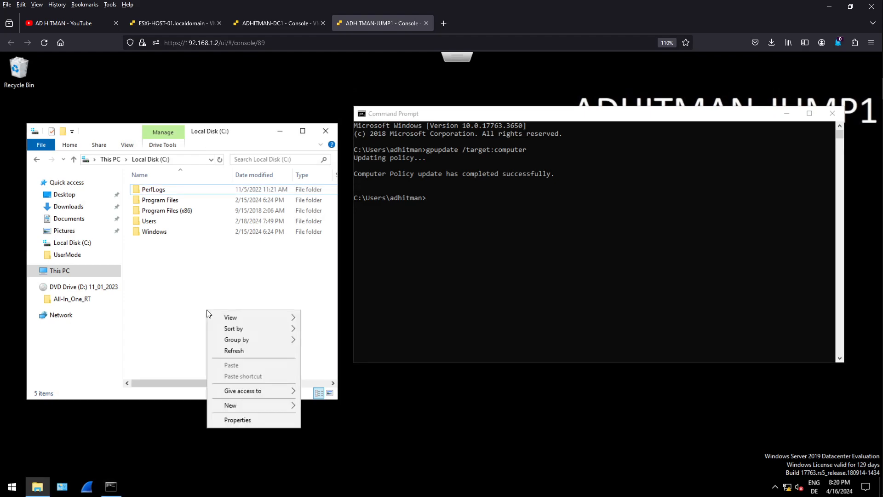
click(222, 352)
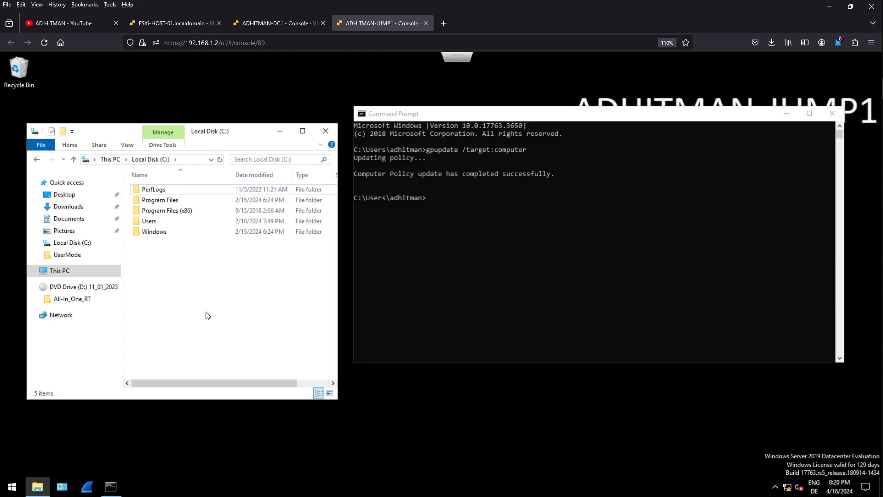
click(471, 209)
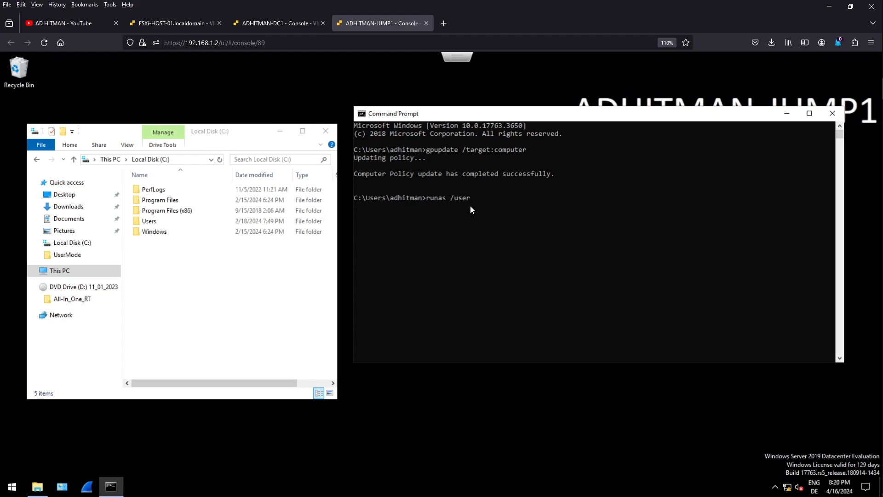
- Enter a runas command with /user:Administrator in the Command Prompt to start a program as the Administrator account
text(Administrator cmd.exe)
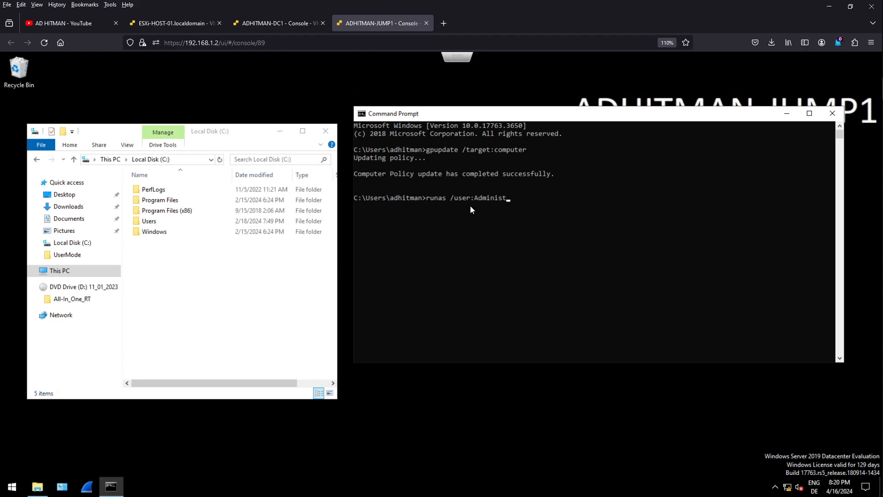
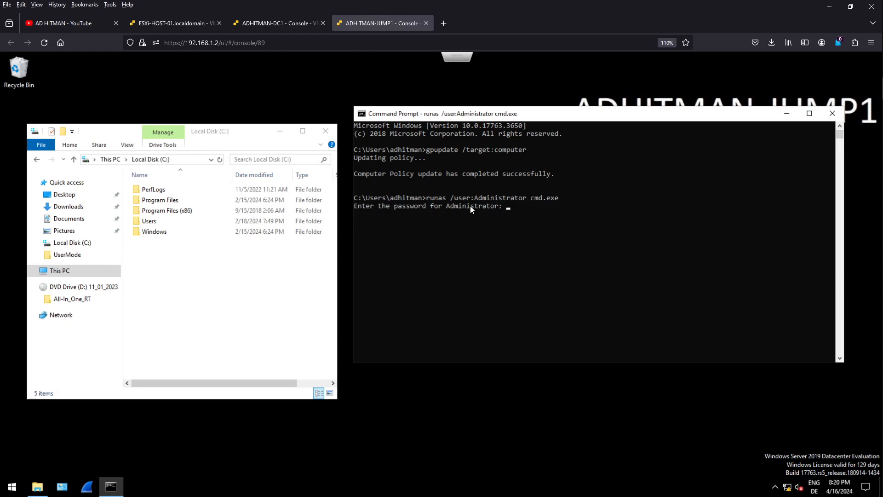
- Submit the Administrator account password and run gpresult -r /scope:computer in the Command Prompt running as Administrator
key(Return)
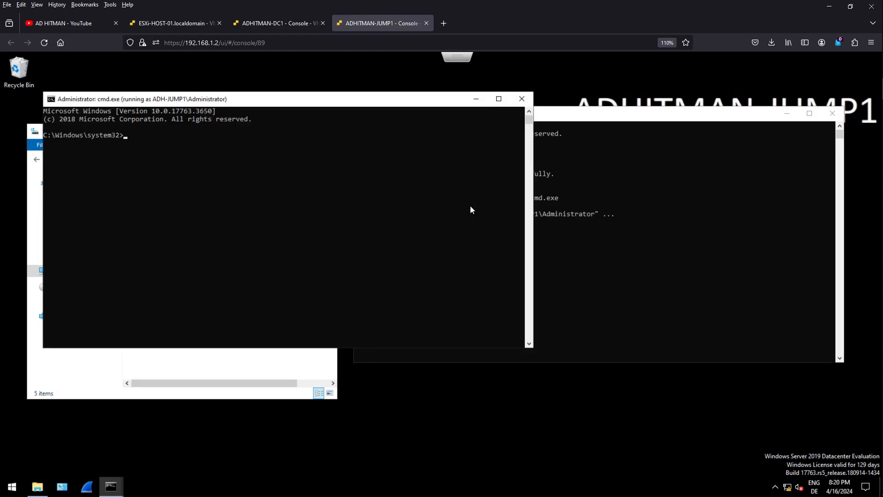
drag(304, 108, 617, 205)
text(gpresult -)
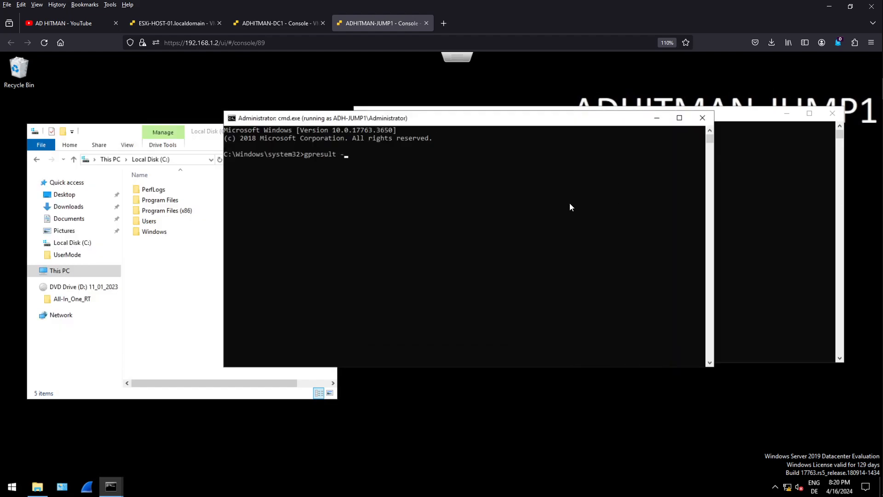
text(r /scope:computer)
key(Return)
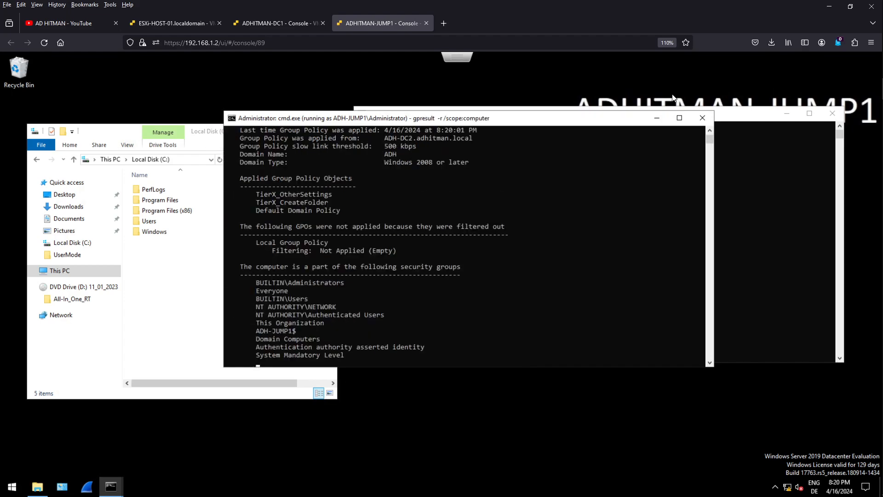
- Review the Applied Group Policy Objects section of the gpresult output in a maximized window, and close that Administrator Command Prompt
click(680, 118)
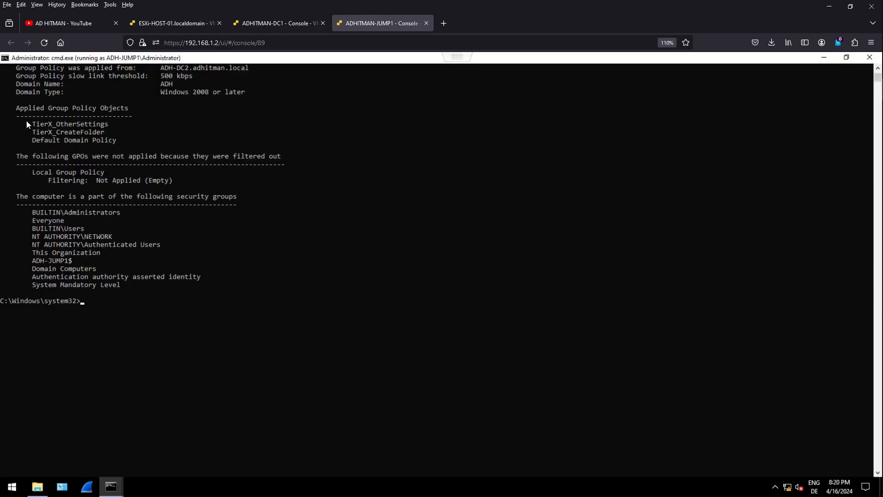
drag(18, 109, 26, 109)
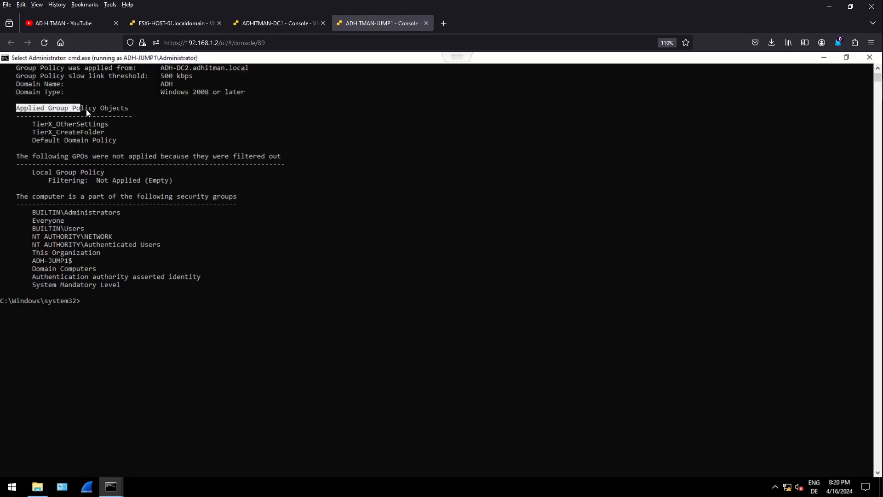
drag(126, 108, 130, 109)
click(110, 133)
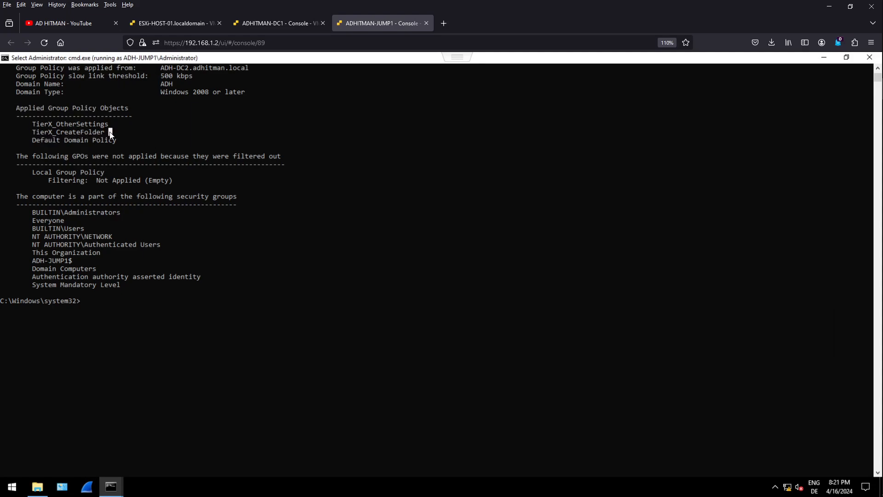
click(868, 58)
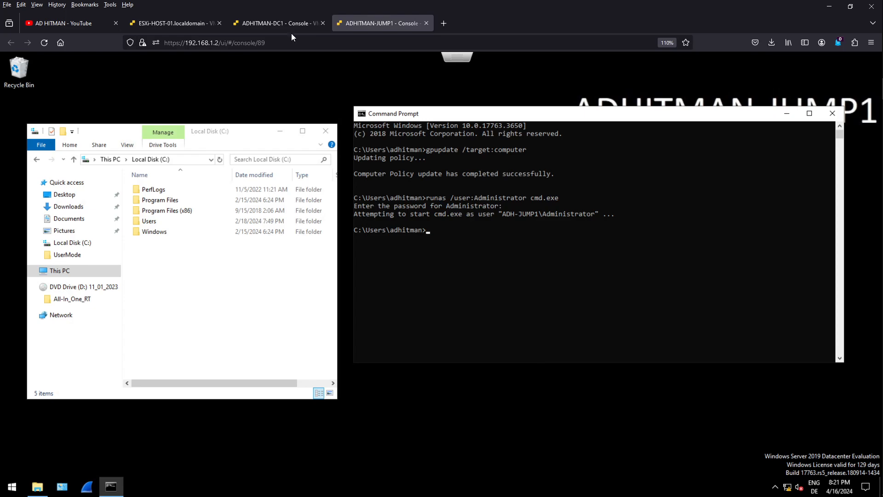
- Switch to the ADHITMAN-DC1 console and examine the general settings of the C:\ADHITMAN folder preference in the TierX_OtherSettings GPO
click(268, 20)
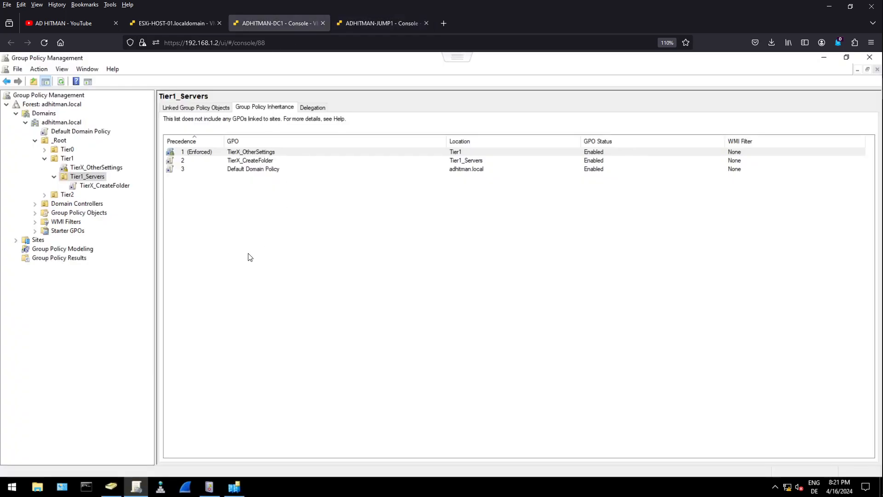
click(111, 169)
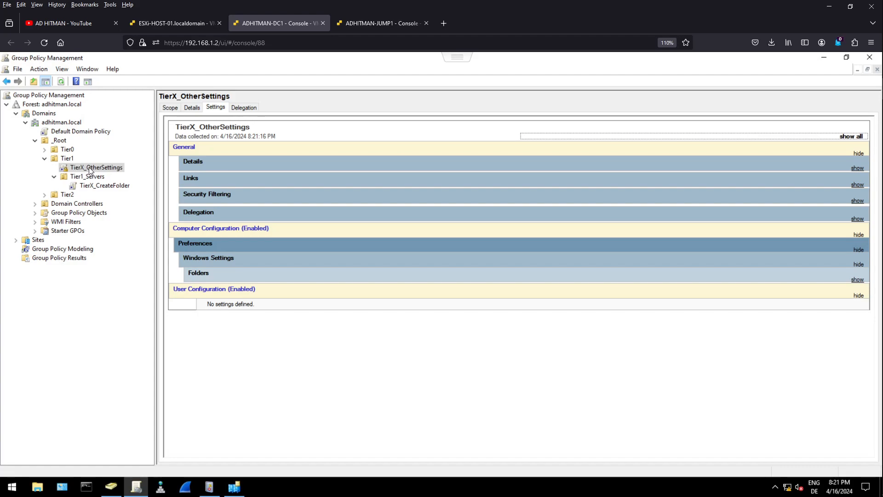
click(205, 275)
click(219, 290)
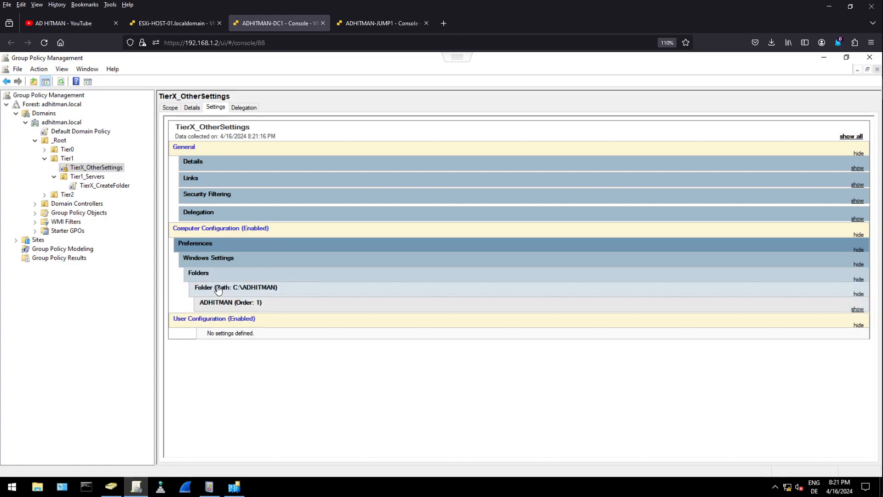
click(217, 303)
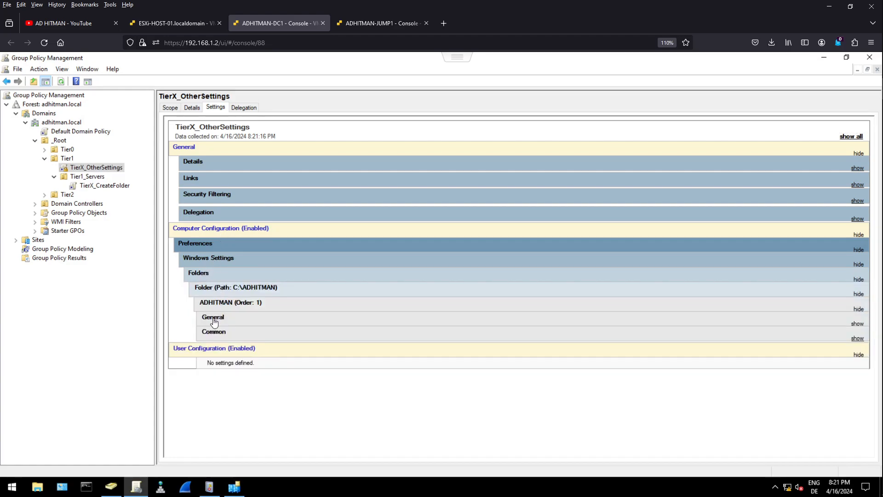
click(213, 321)
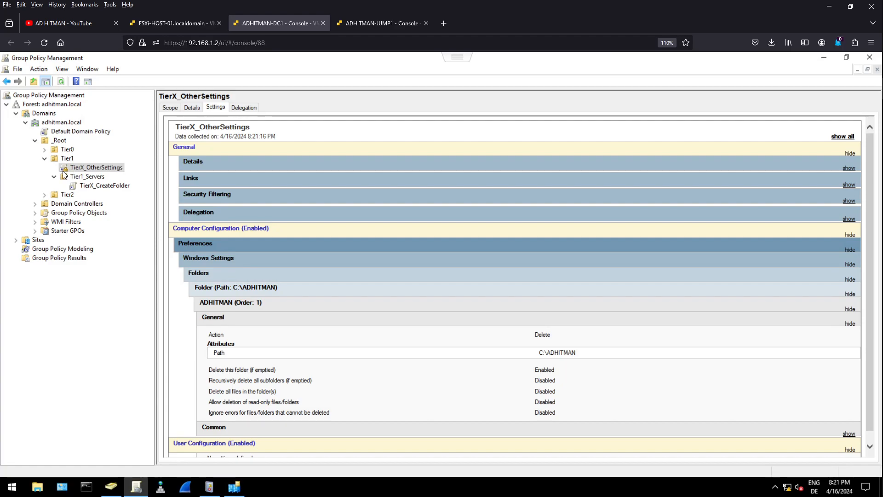
- Examine the GPO precedence in the Tier1_Servers OU's inheritance list, comparing the Default Domain Policy and TierX_OtherSettings entries
click(86, 180)
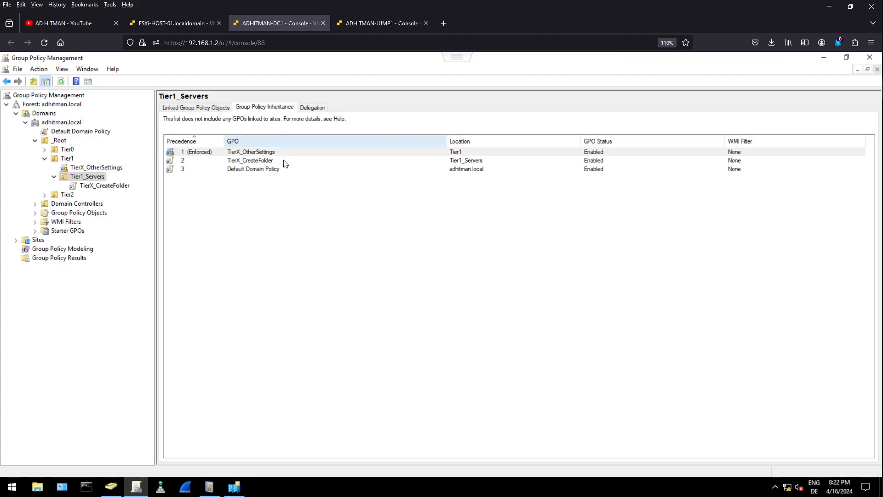
click(276, 170)
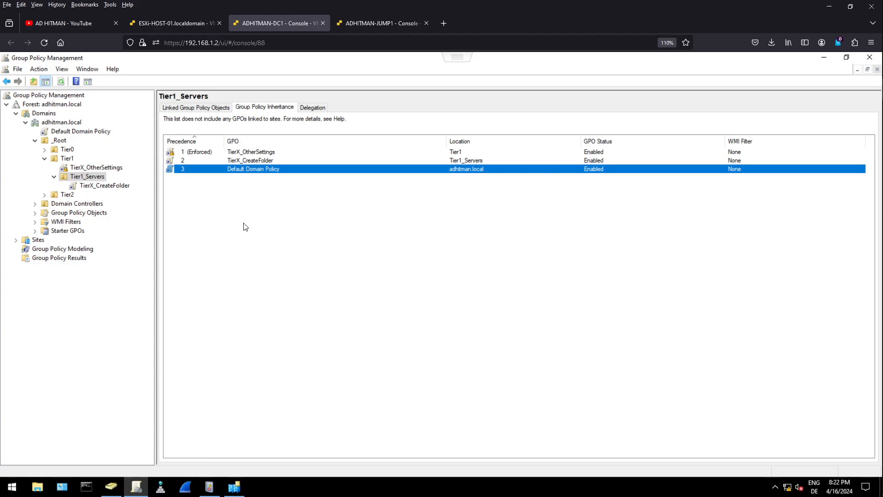
click(249, 155)
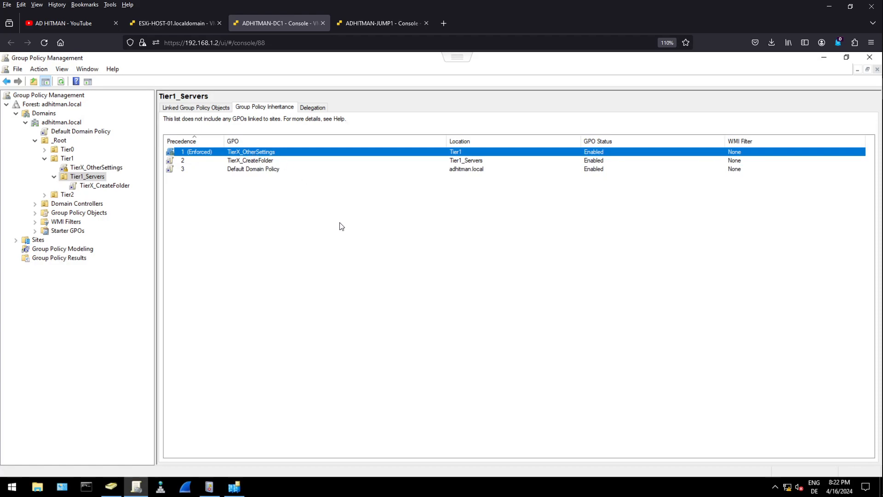
- Turn off Enforced on the TierX_OtherSettings link under the Tier1 OU
click(112, 168)
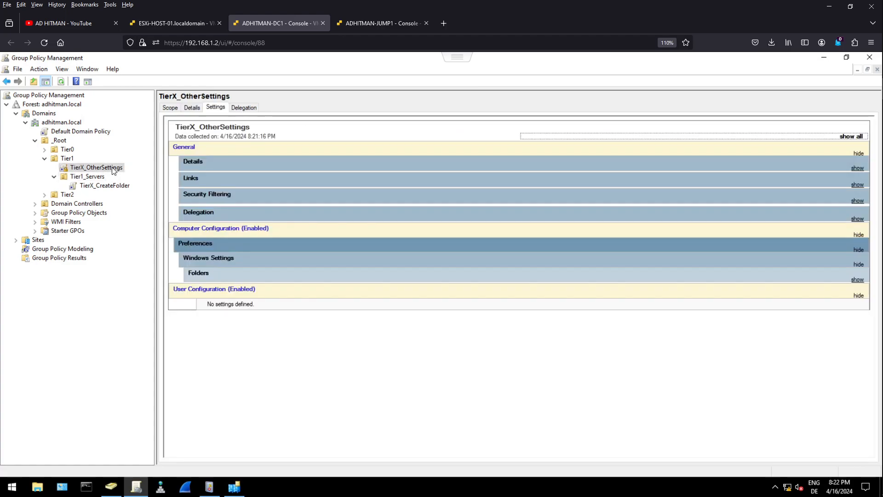
right_click(113, 170)
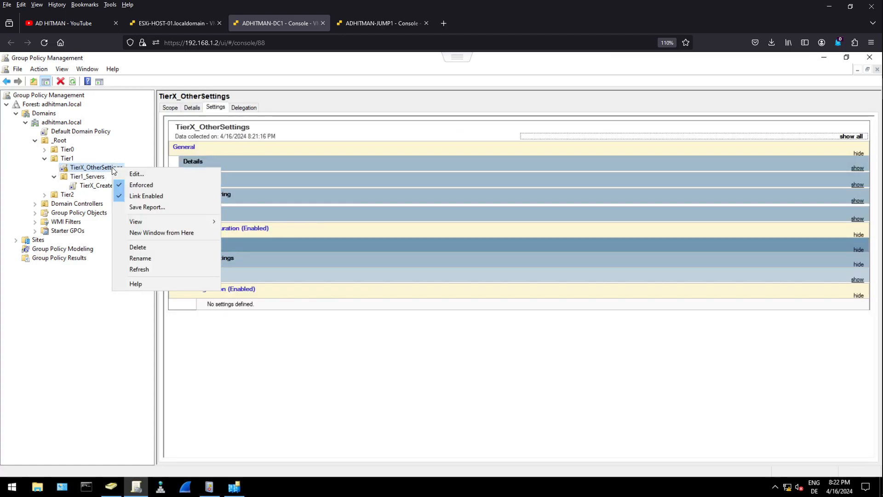
click(136, 186)
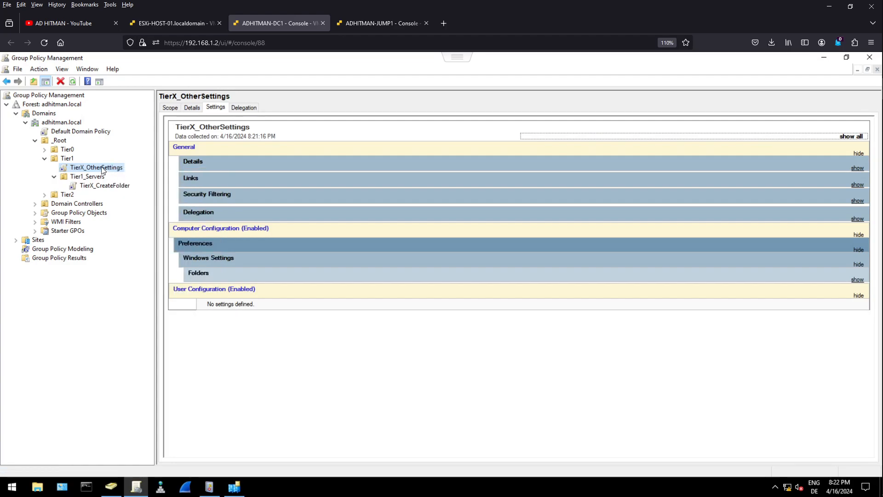
- Recheck the Tier1_Servers inheritance list for the precedence of TierX_OtherSettings and TierX_CreateFolder
click(102, 178)
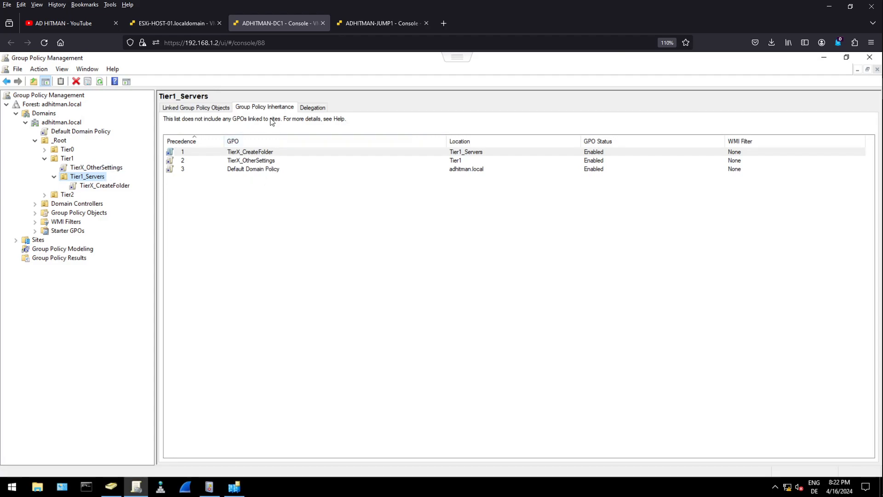
click(260, 162)
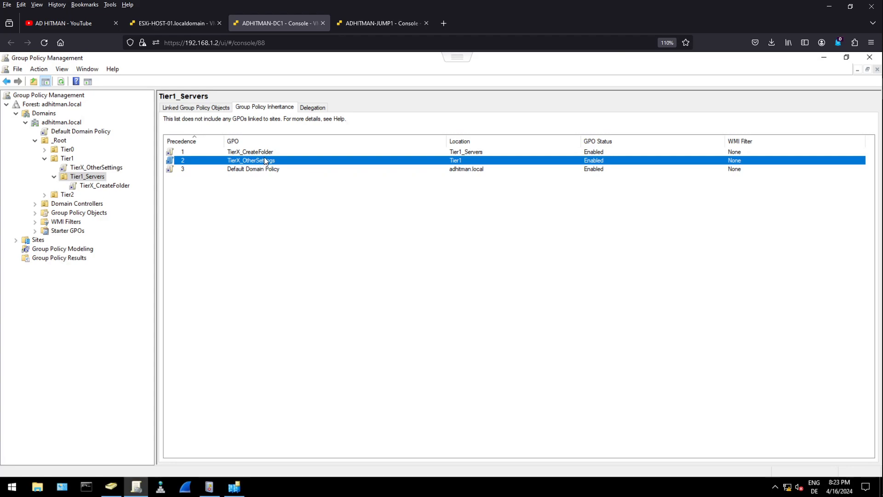
click(264, 153)
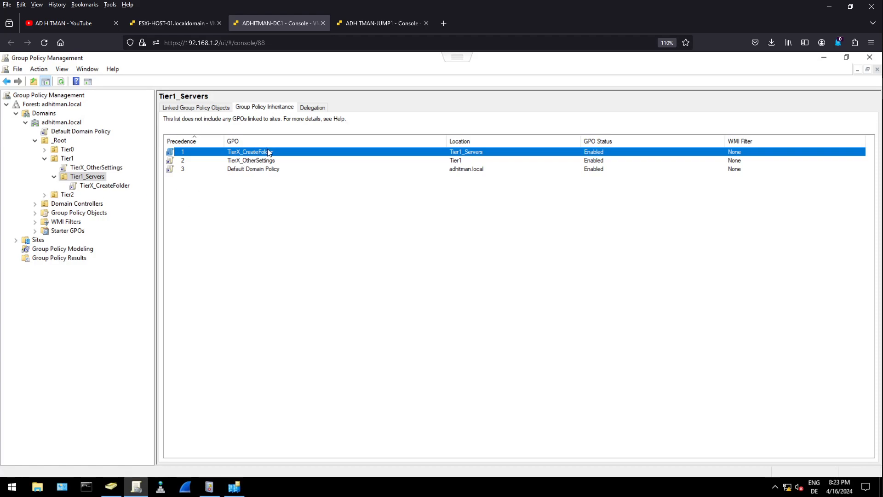
- Switch to the ADHITMAN-JUMP1 console and run gpupdate /target:computer in the Command Prompt
right_click(387, 24)
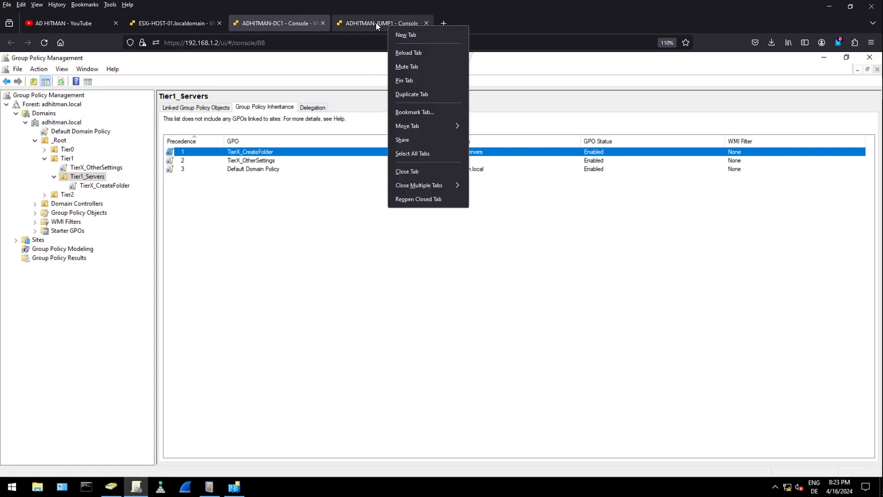
click(374, 24)
click(513, 304)
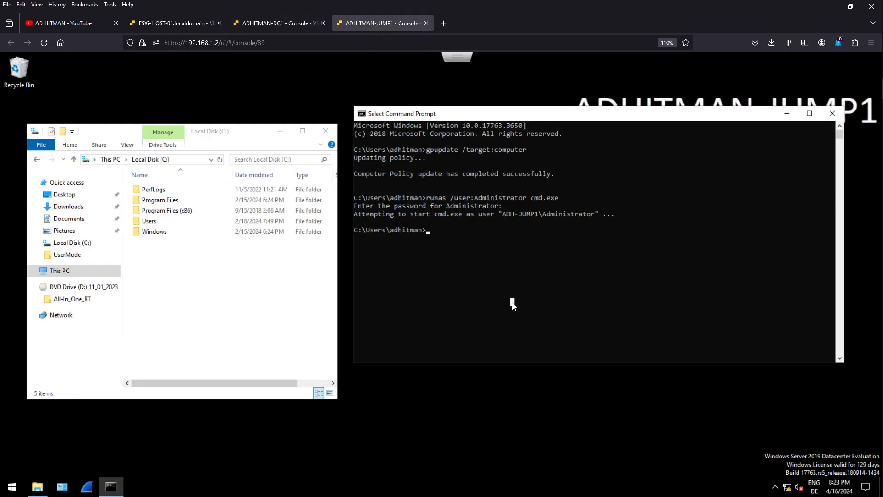
text(gp)
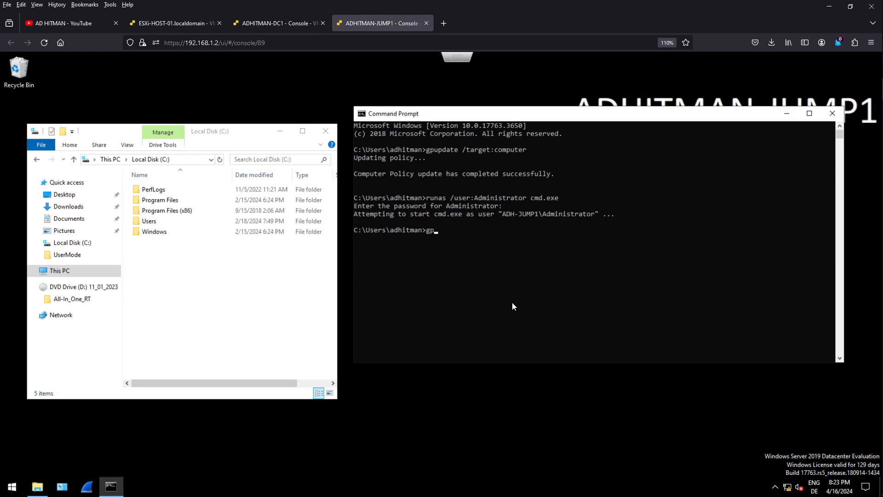
text(update /target:computer)
key(BackSpace)
key(BackSpace)
key(BackSpace)
key(BackSpace)
text(uter)
key(Return)
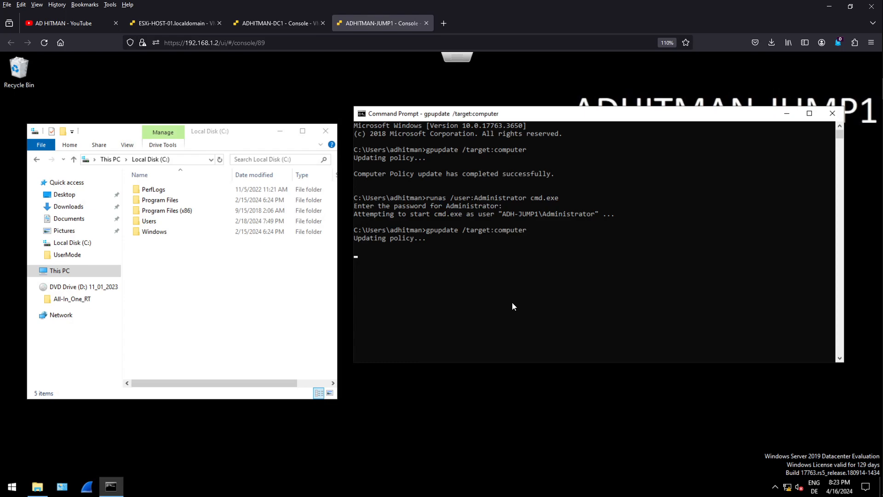
- Check Local Disk (C:) for the ADHITMAN folder, compare with the inheritance list on ADHITMAN-DC1, and return to ADHITMAN-JUMP1
click(191, 275)
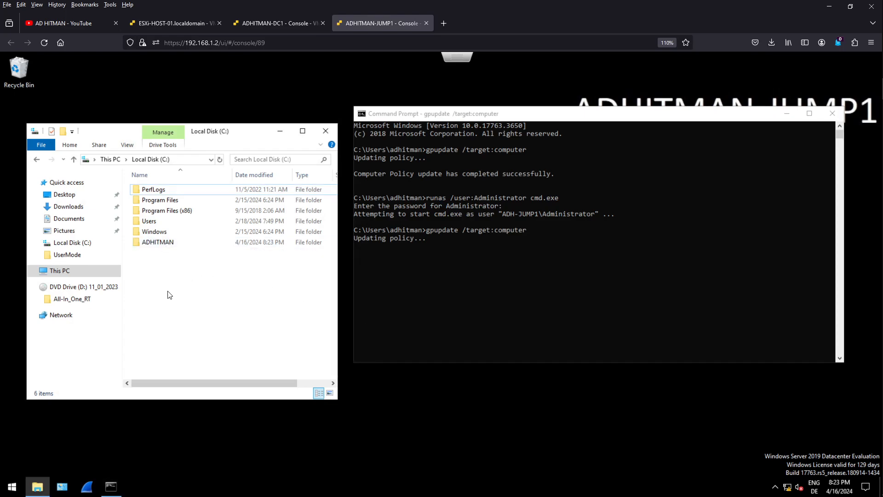
click(261, 21)
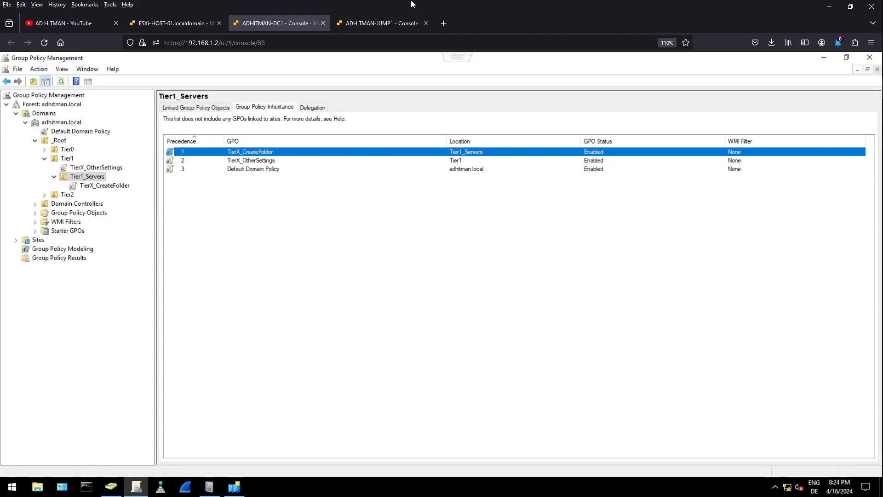
click(393, 26)
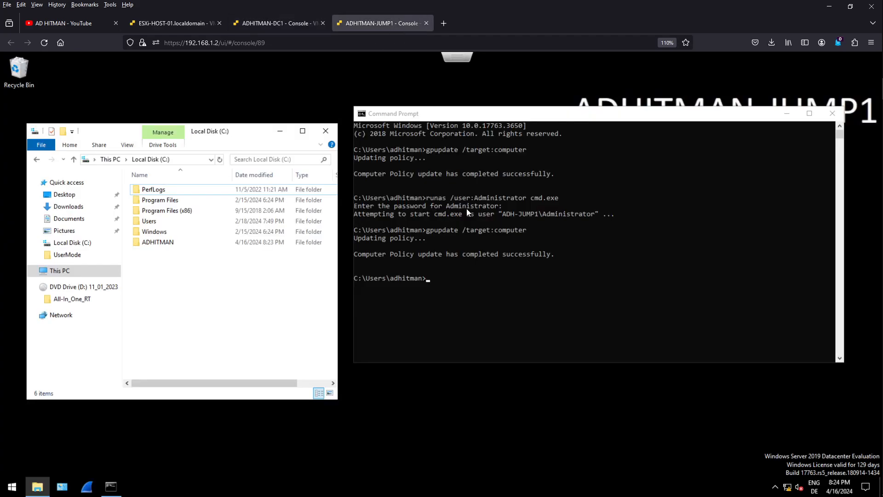